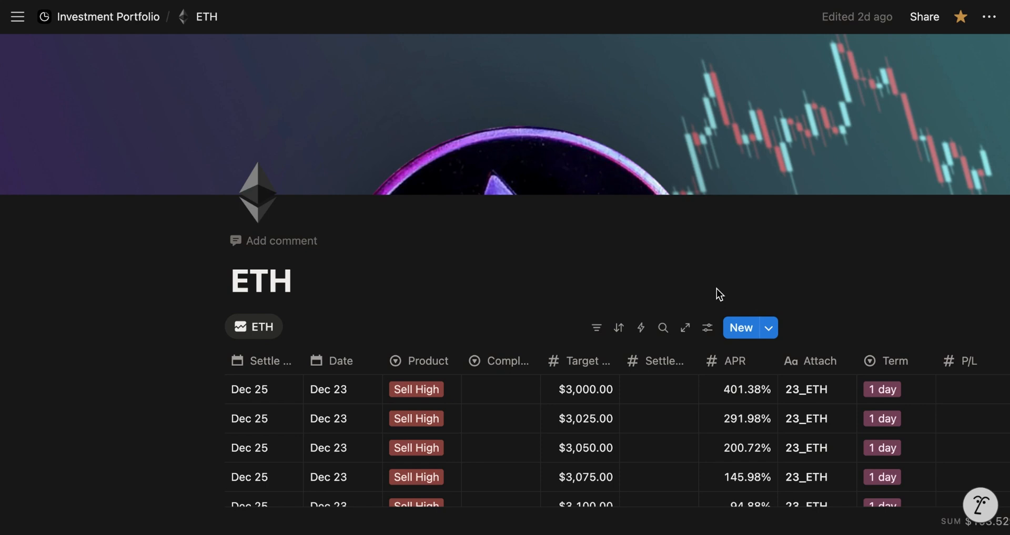
Examine the ETH trade table's settle dates, products, completion statuses, target and settlement prices, APR and P/L entries
scroll(716, 289, "down", 3)
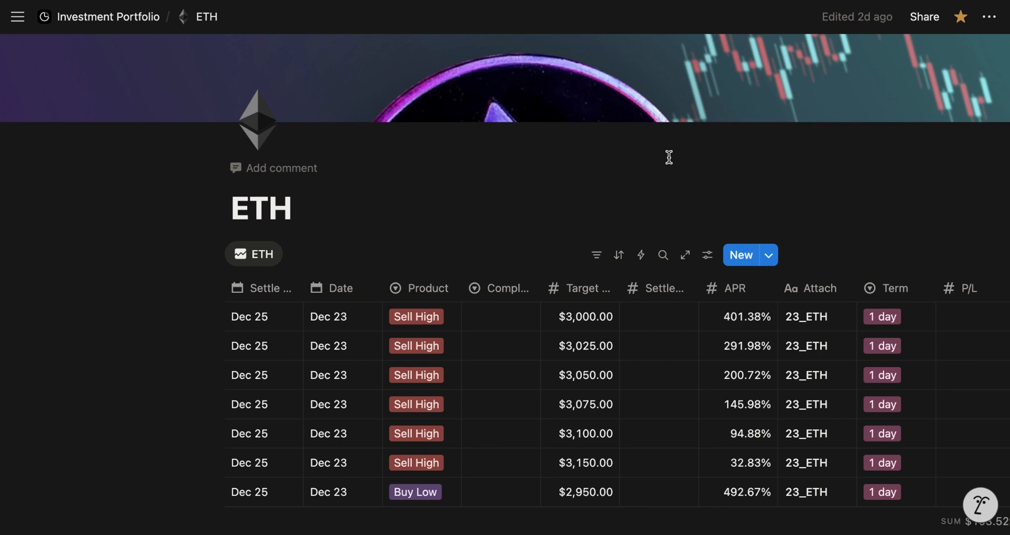
scroll(669, 157, "down", 2)
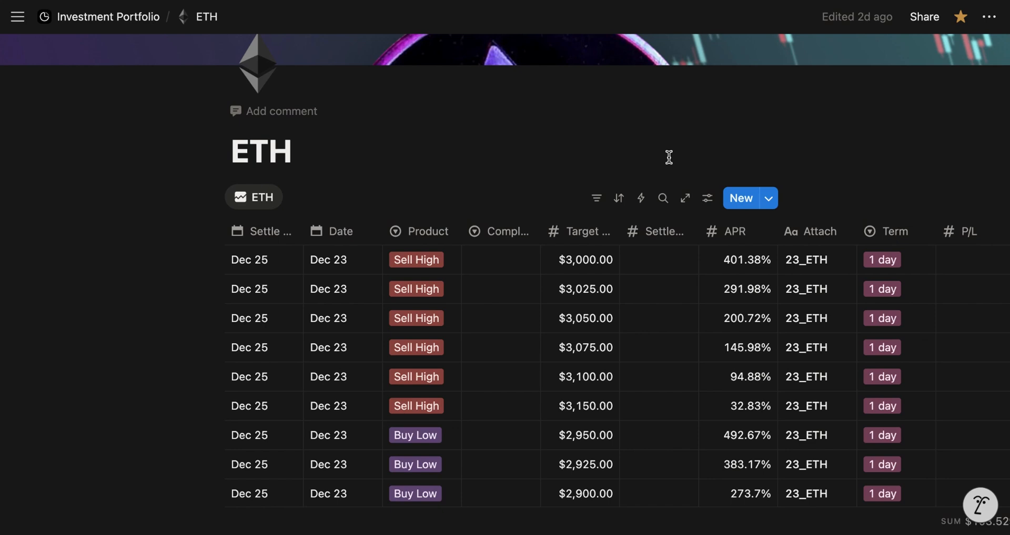
scroll(668, 157, "down", 3)
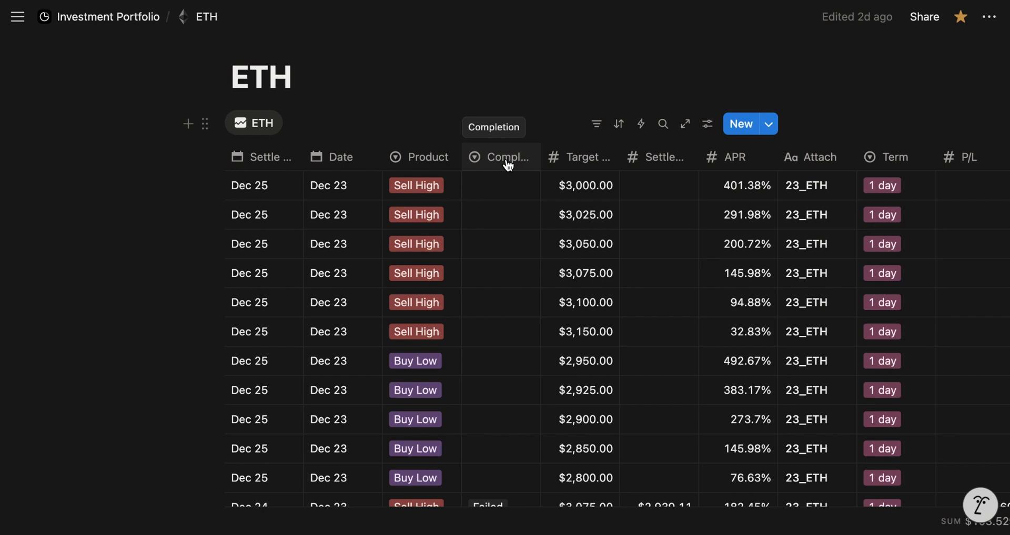
scroll(490, 257, "down", 5)
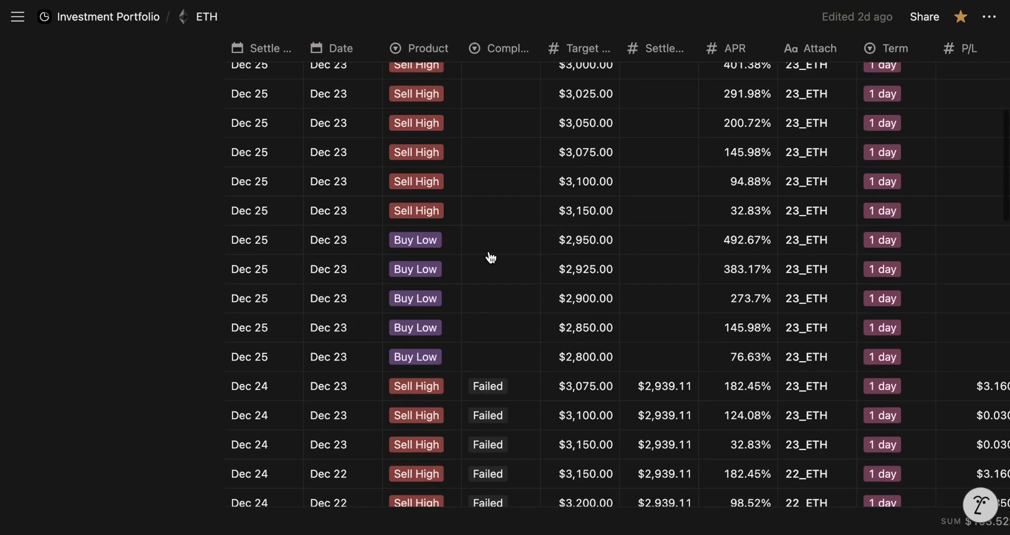
scroll(494, 360, "down", 5)
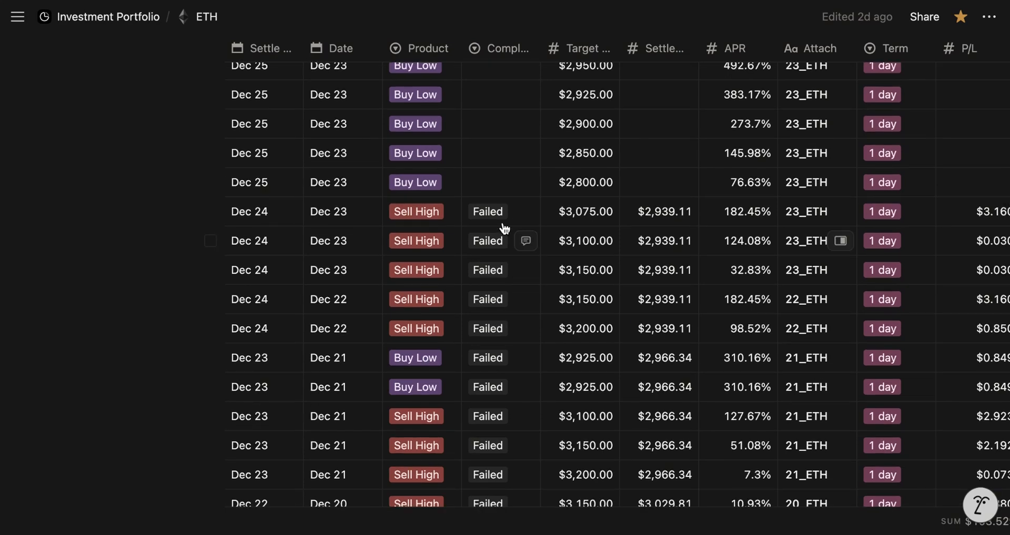
scroll(502, 226, "up", 5)
scroll(503, 227, "up", 3)
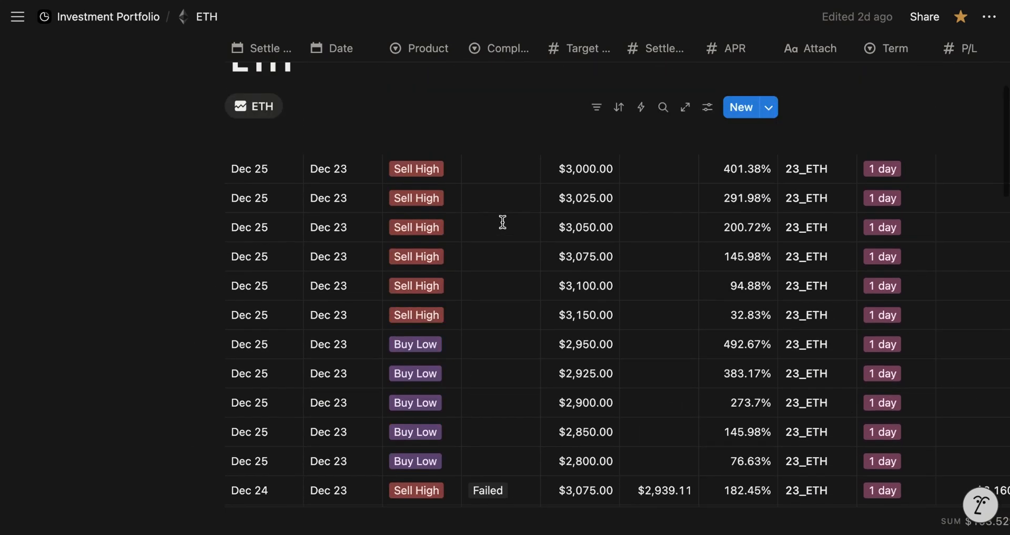
scroll(501, 226, "down", 2)
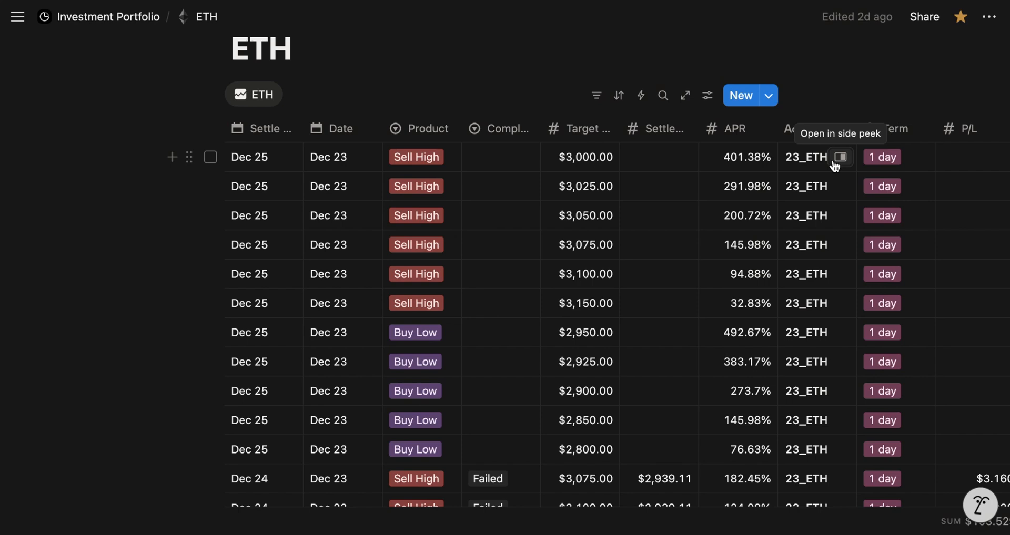
Open the Dec 25 Sell High record with the $3,000 target price as a full page and review its properties
left_click(841, 157)
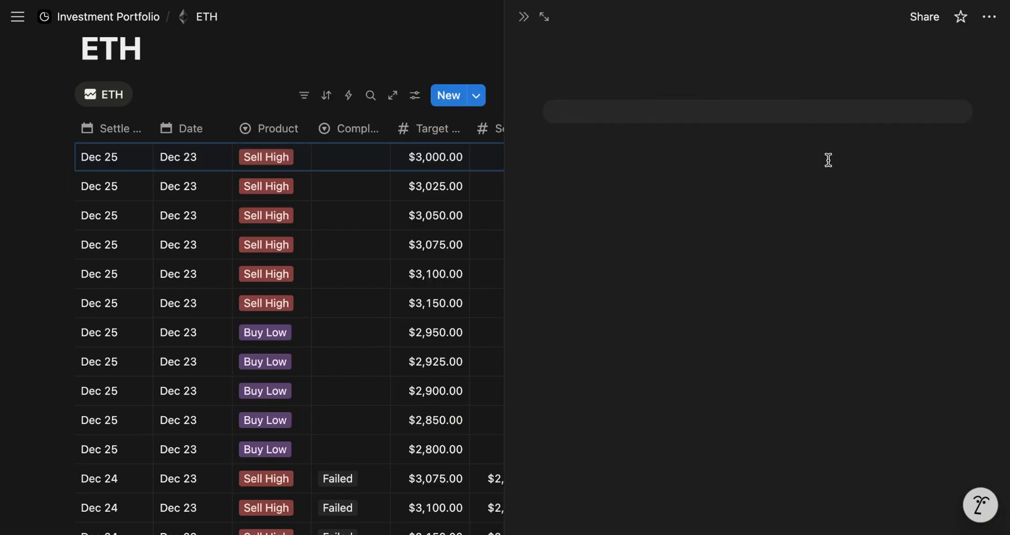
left_click(545, 17)
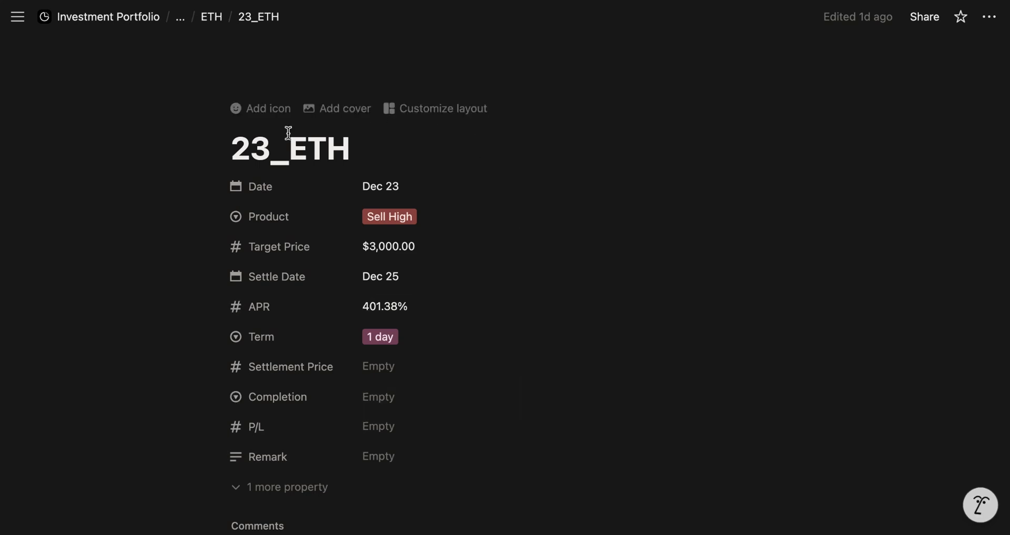
scroll(535, 233, "down", 2)
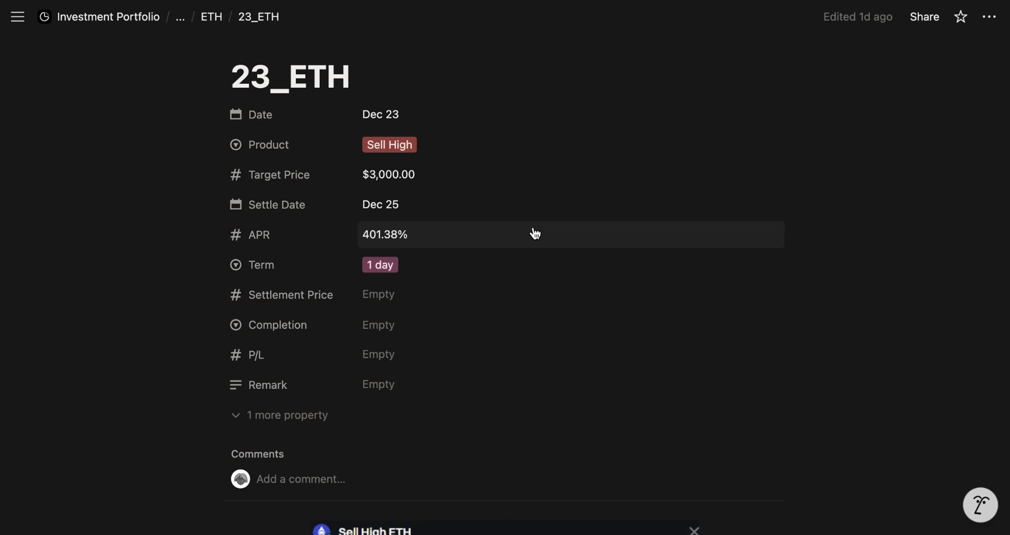
Examine the record's attached Sell High ETH screenshots, covering order details and the payouts below and above the $3,000 target
scroll(535, 233, "down", 10)
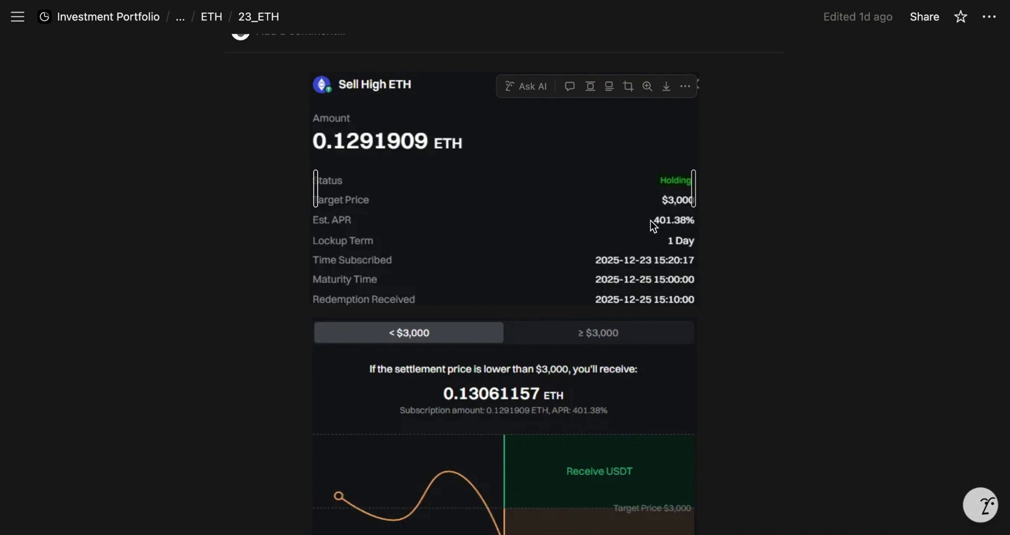
scroll(579, 237, "down", 1)
scroll(578, 236, "down", 2)
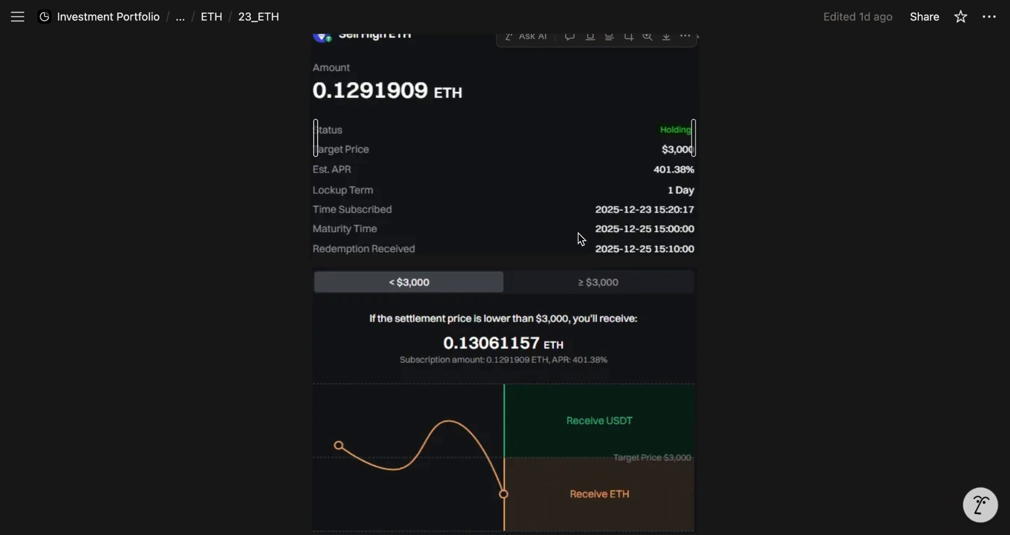
scroll(578, 237, "up", 4)
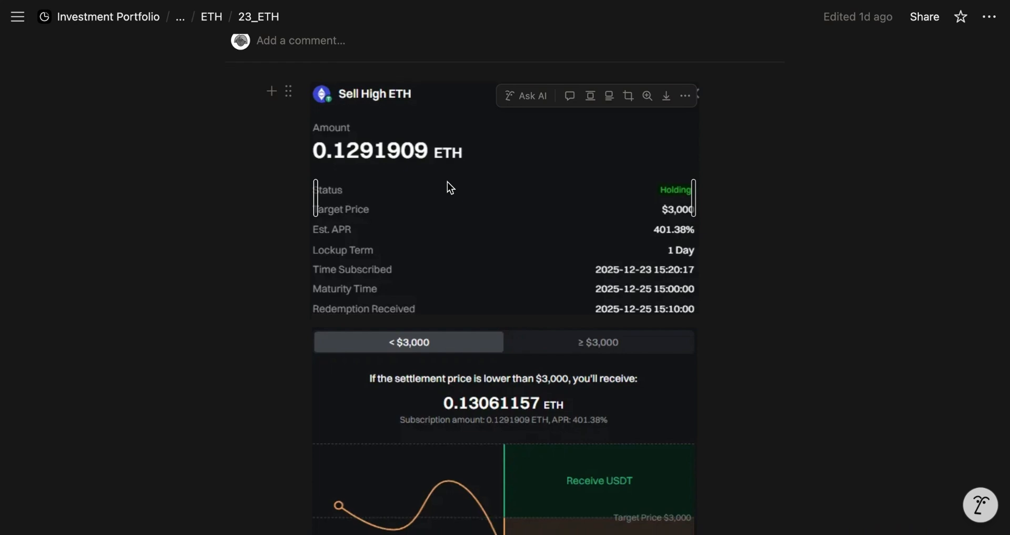
scroll(448, 182, "down", 5)
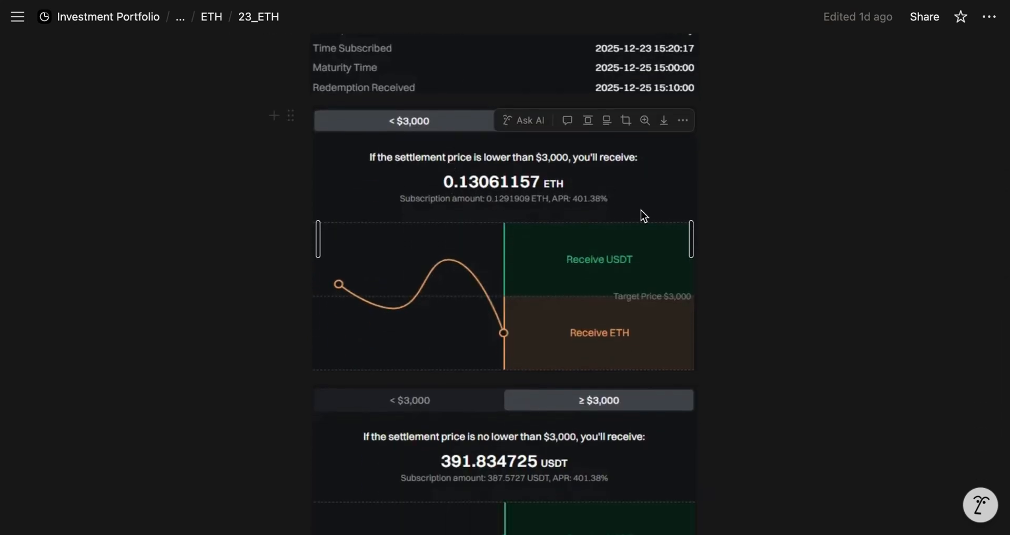
scroll(466, 251, "down", 4)
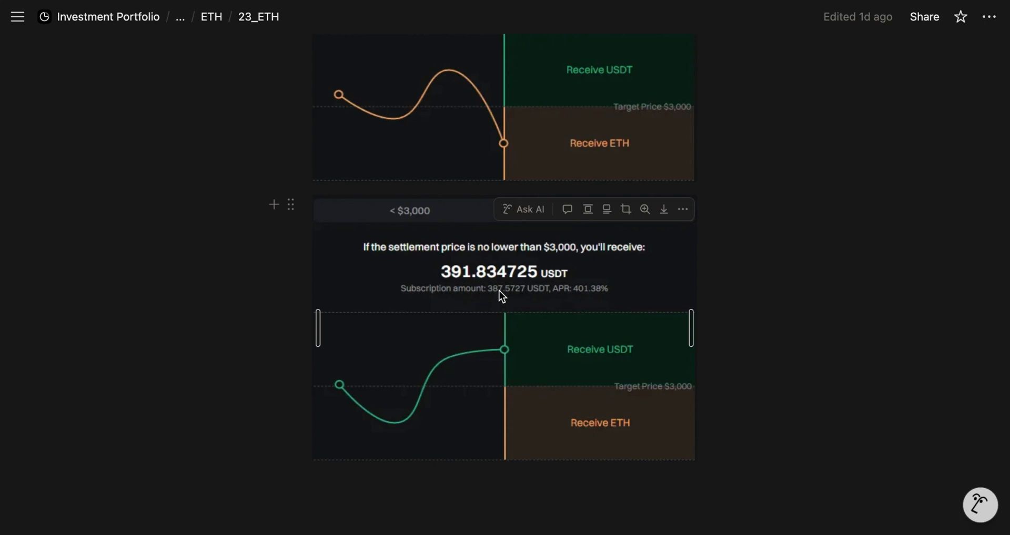
scroll(500, 291, "up", 1)
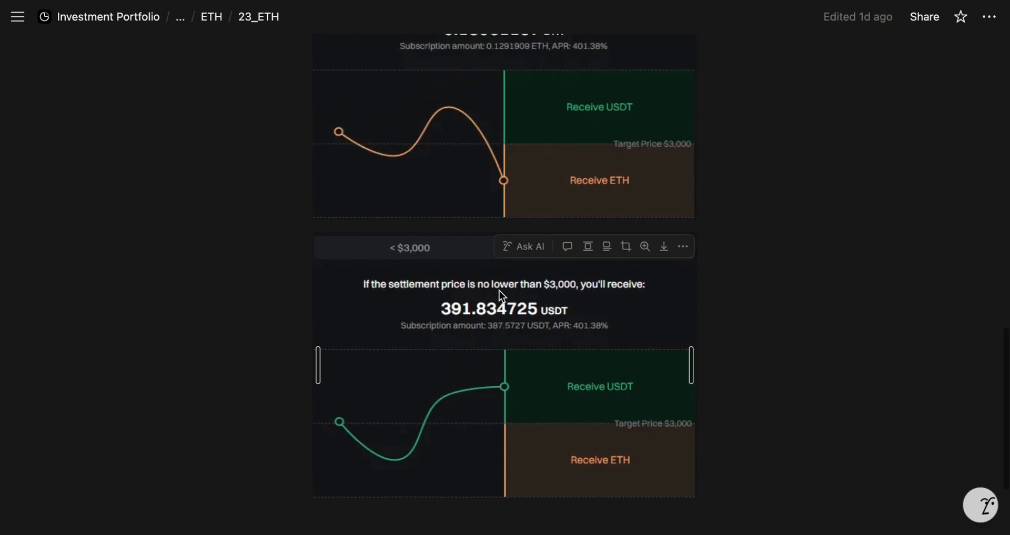
scroll(499, 294, "up", 15)
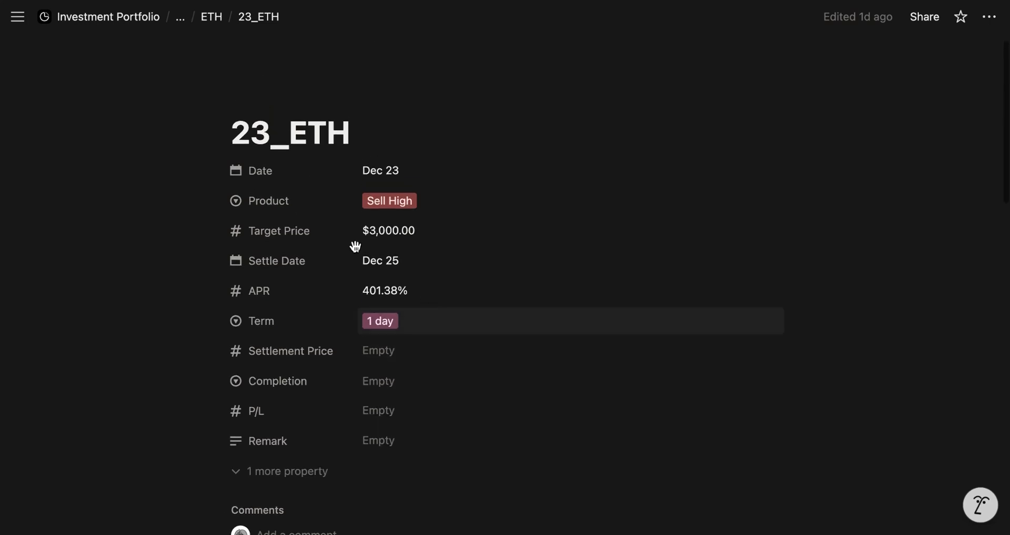
Go back to the ETH Dual Investment table and open the Dec 24 Sell High record with the $3,075 target in side peek
left_click(212, 17)
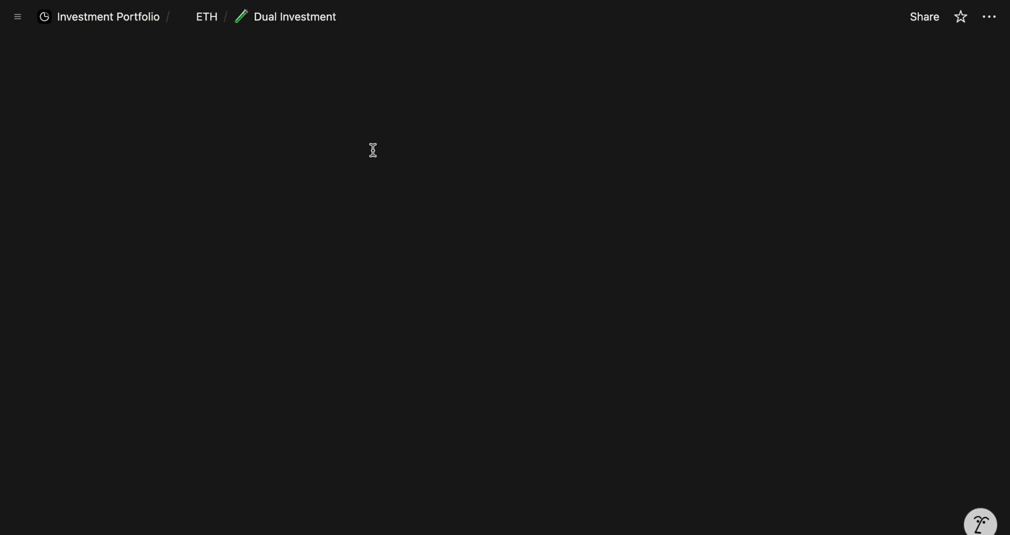
scroll(737, 295, "down", 5)
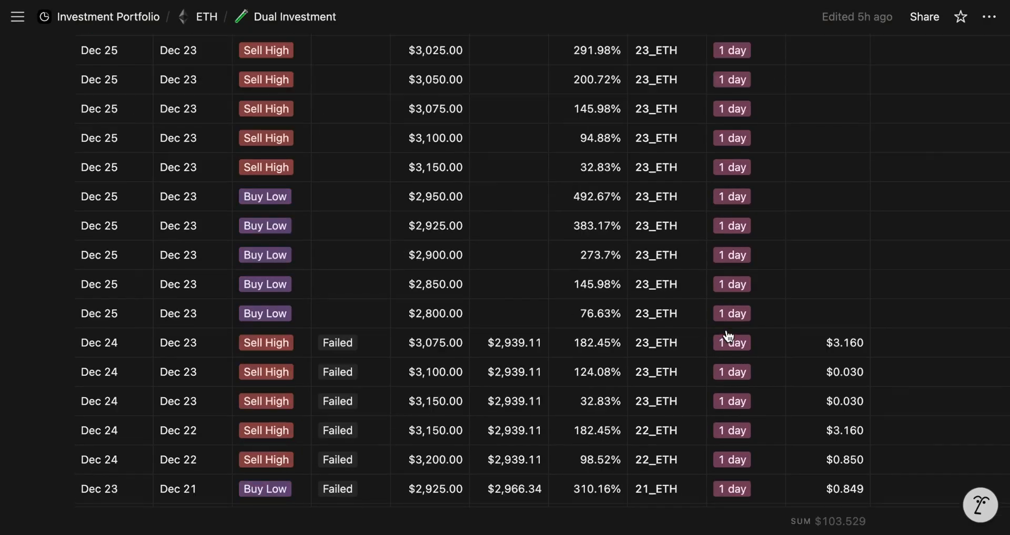
scroll(728, 336, "down", 3)
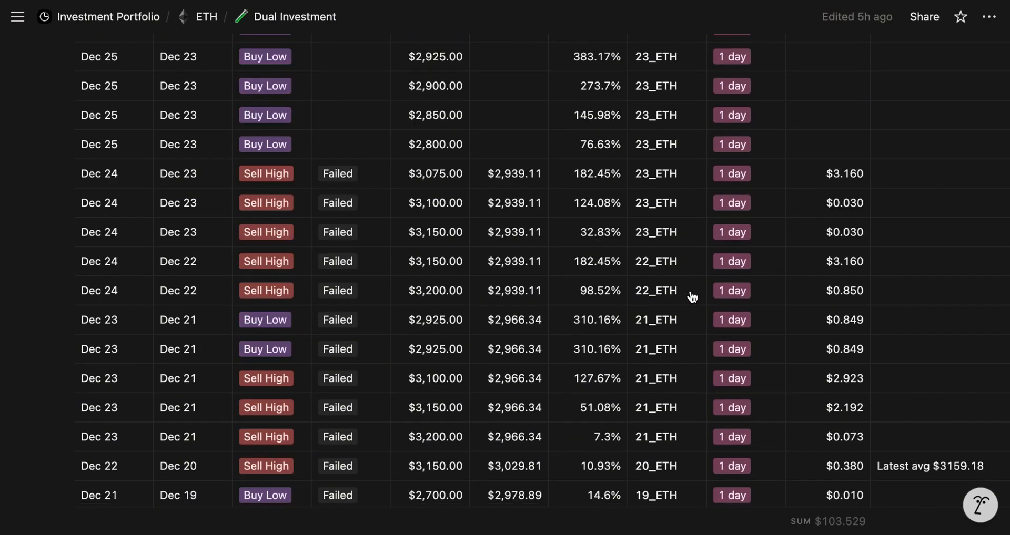
left_click(689, 174)
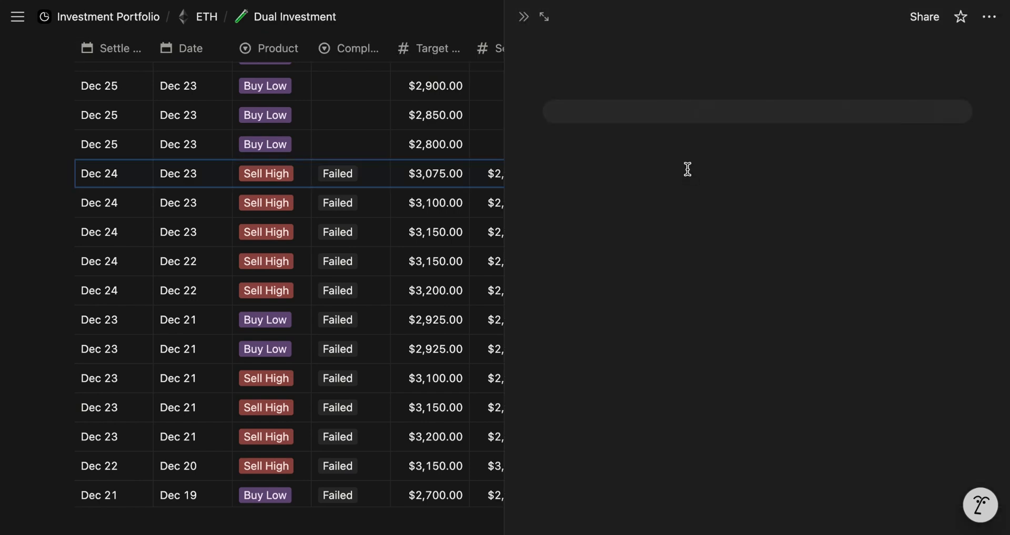
Review the attached Sell High ETH order screenshots in the Dec 24 record, including both payout scenarios for the $3,075 target
scroll(688, 168, "down", 5)
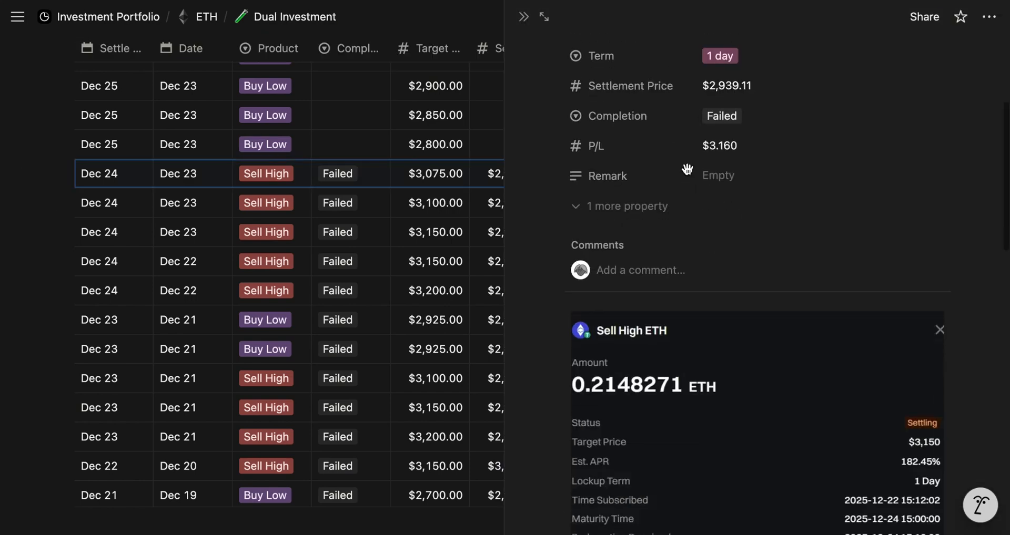
scroll(687, 169, "down", 4)
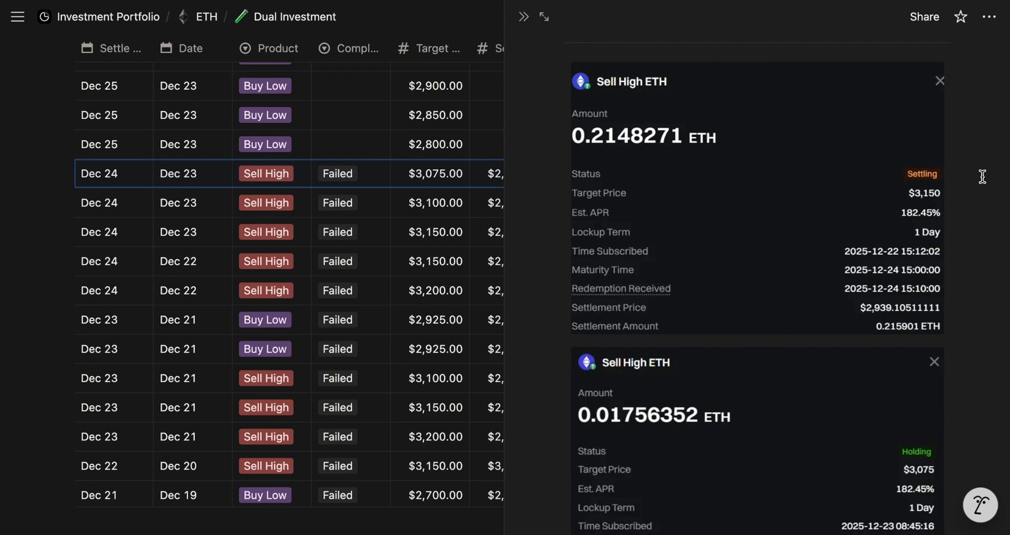
scroll(982, 176, "down", 1)
scroll(982, 177, "down", 10)
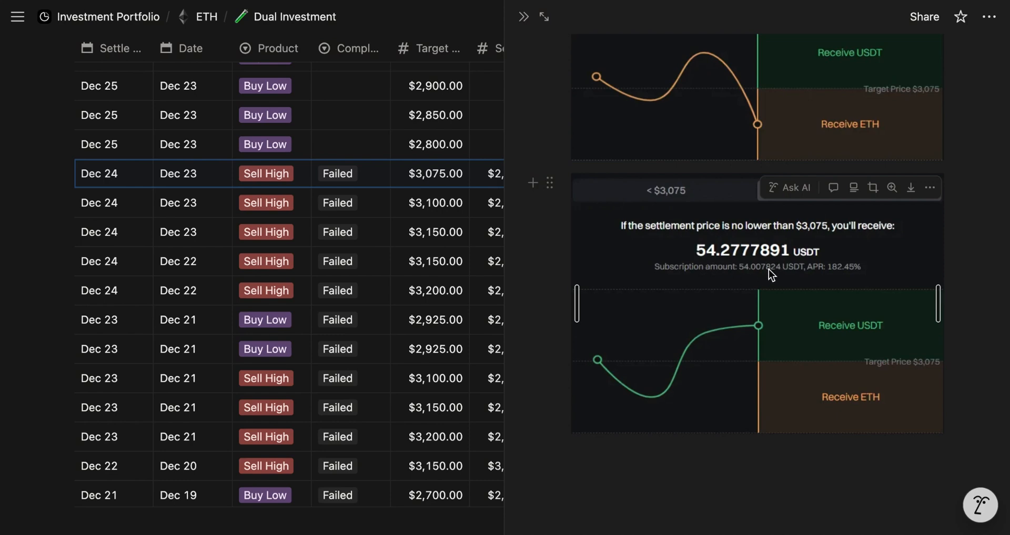
scroll(769, 270, "up", 15)
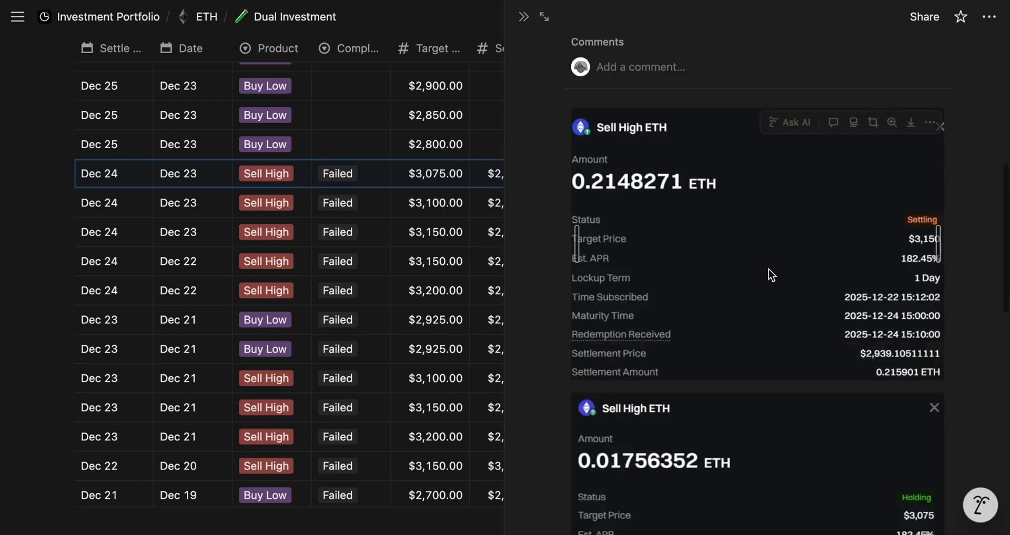
scroll(768, 269, "up", 1)
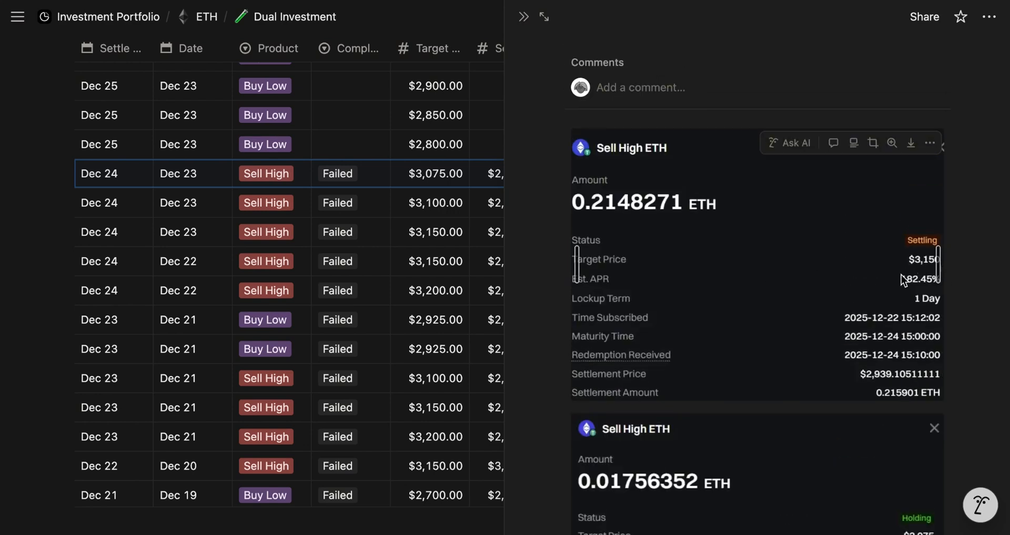
Compare the Dec 24 record's settlement price, completion and P/L properties with its attached settlement screenshot, and close the record
scroll(901, 276, "up", 10)
scroll(830, 309, "down", 2)
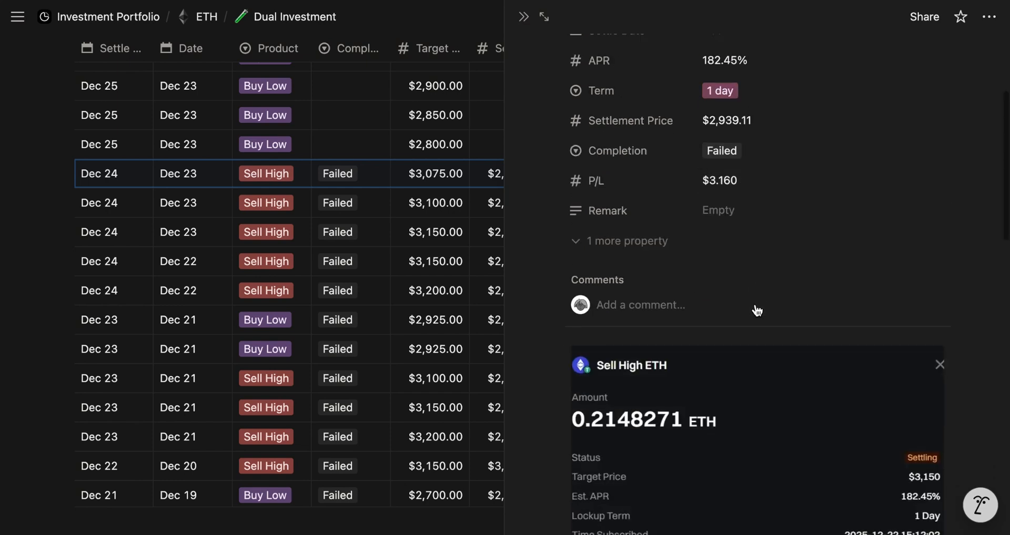
scroll(756, 308, "down", 2)
scroll(755, 308, "up", 5)
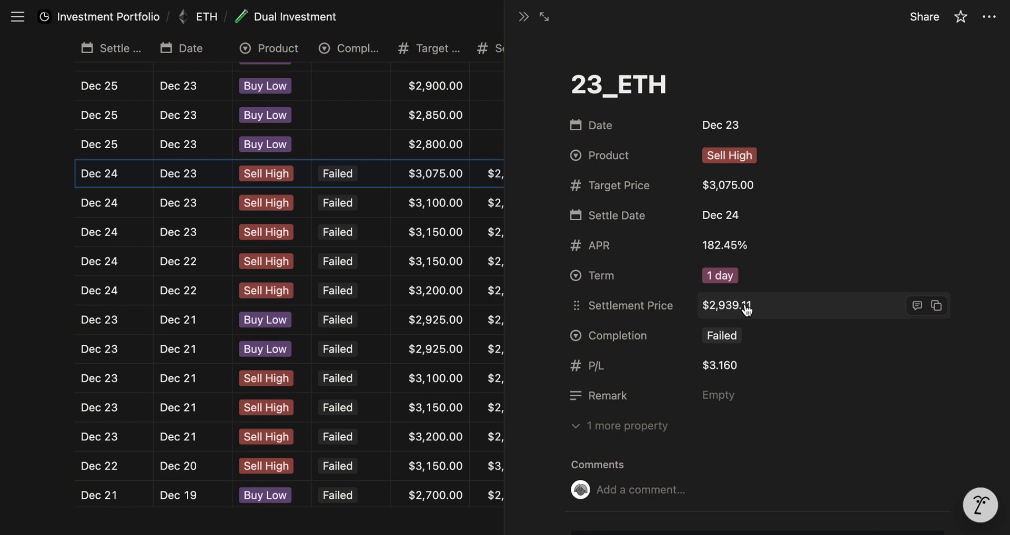
scroll(747, 310, "down", 3)
scroll(747, 310, "down", 8)
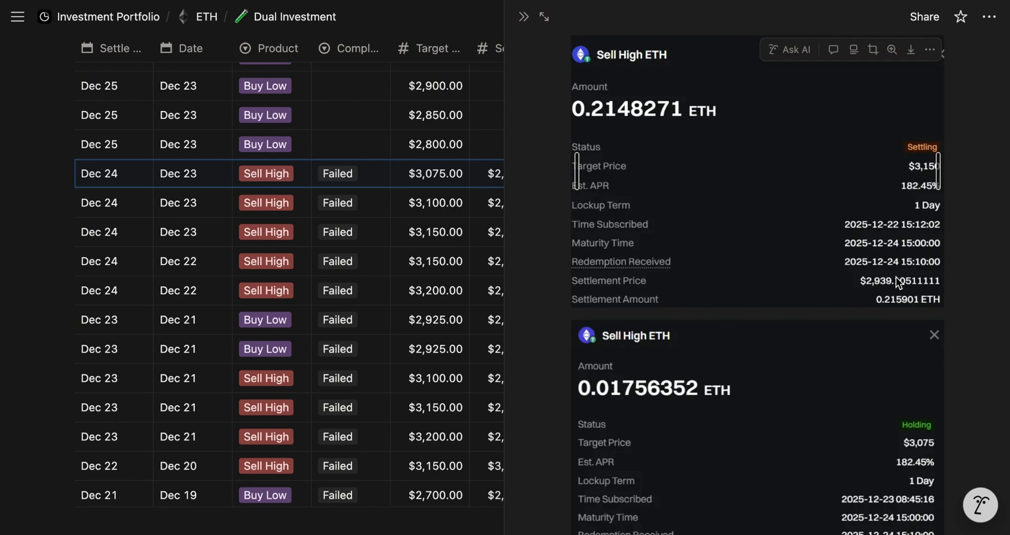
scroll(899, 285, "up", 10)
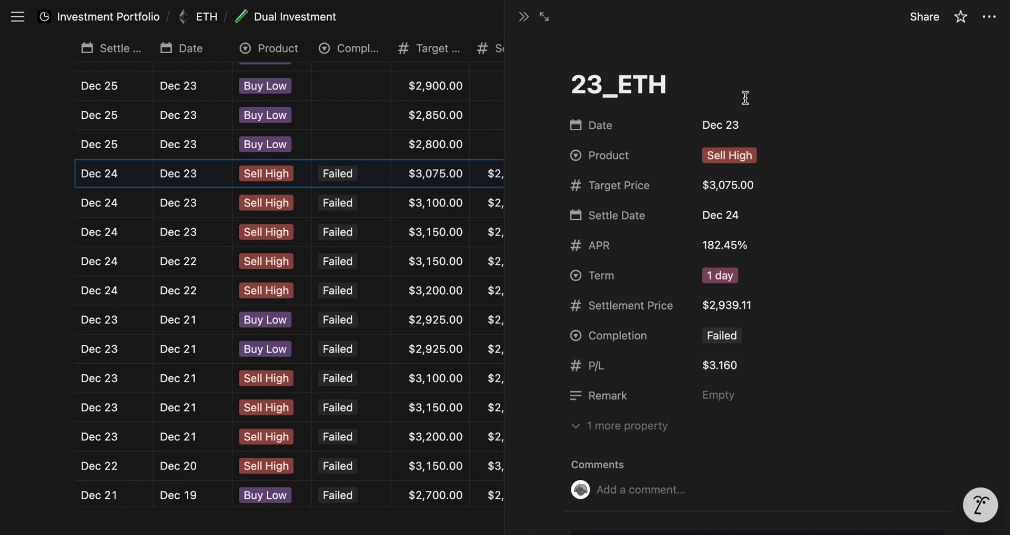
left_click(480, 158)
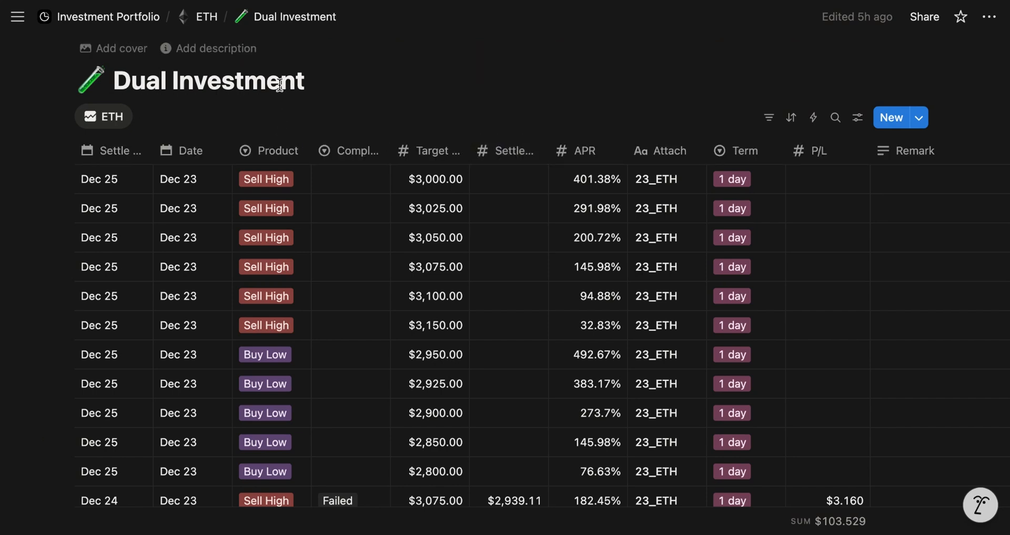
mouse_move(284, 1)
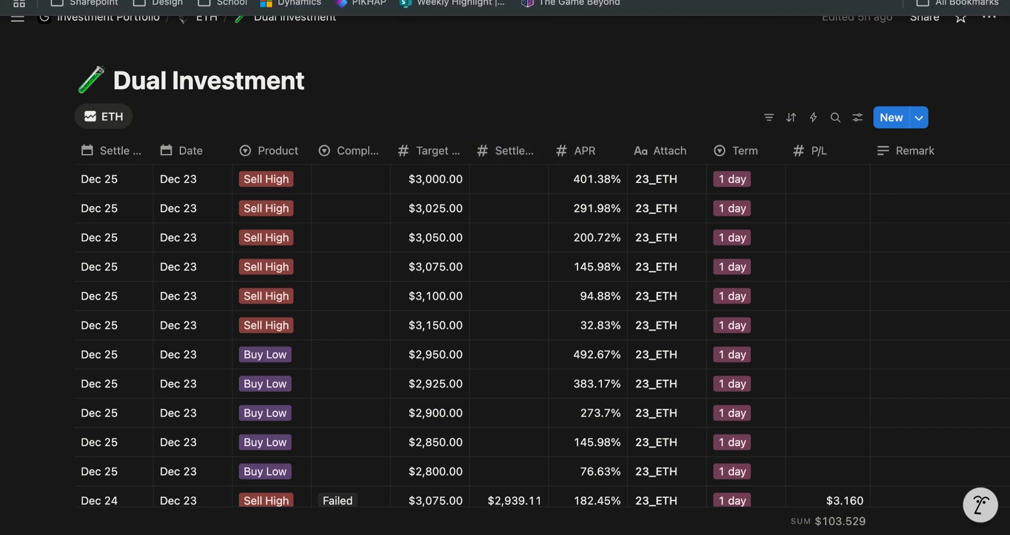